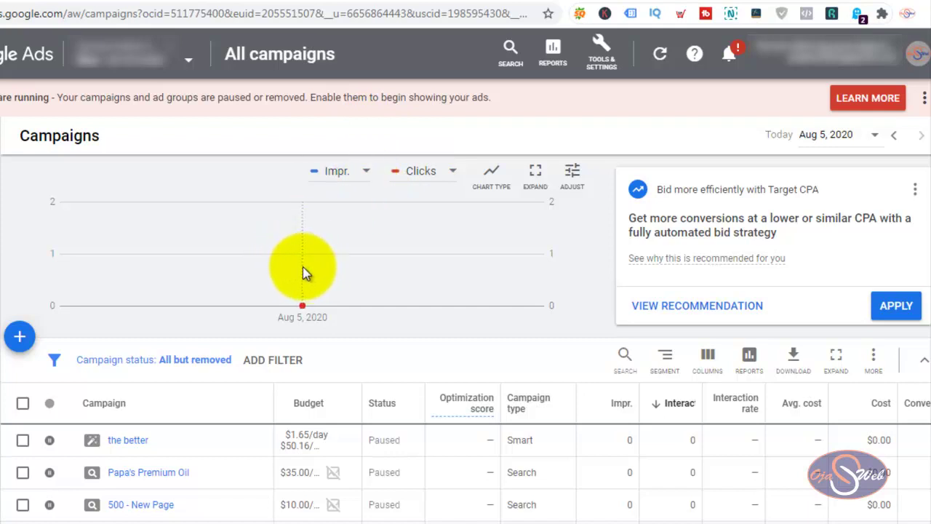
- Open the Buy Oil Online ad group in the Papa's Premium Oil campaign and start adding search keywords
mouse_move(91, 523)
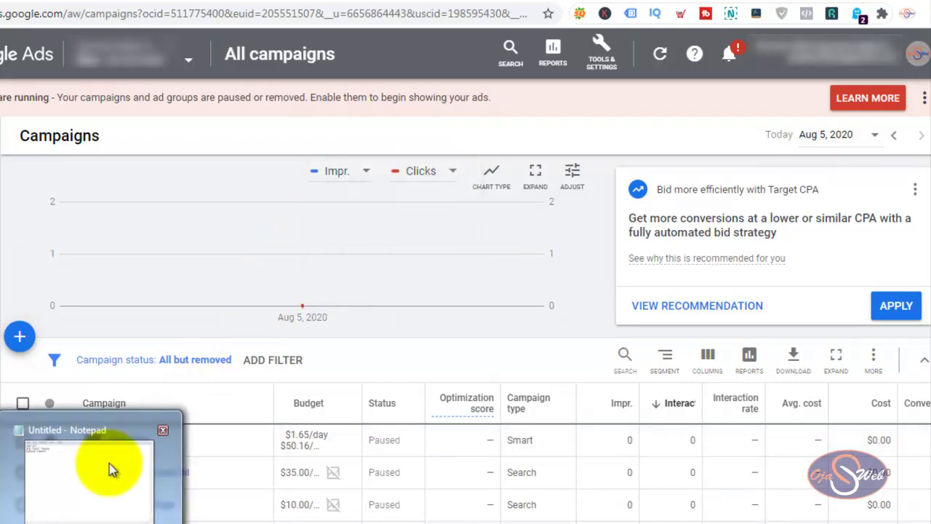
mouse_move(183, 254)
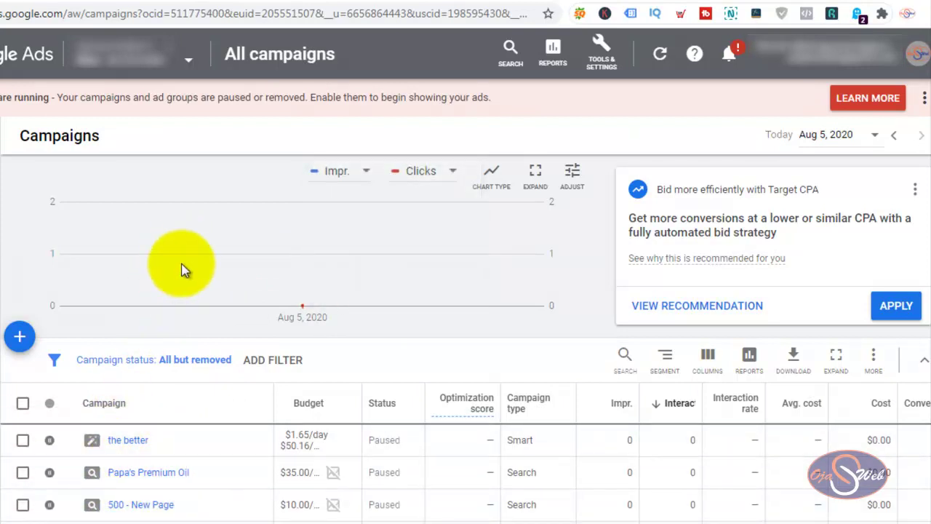
left_click(135, 472)
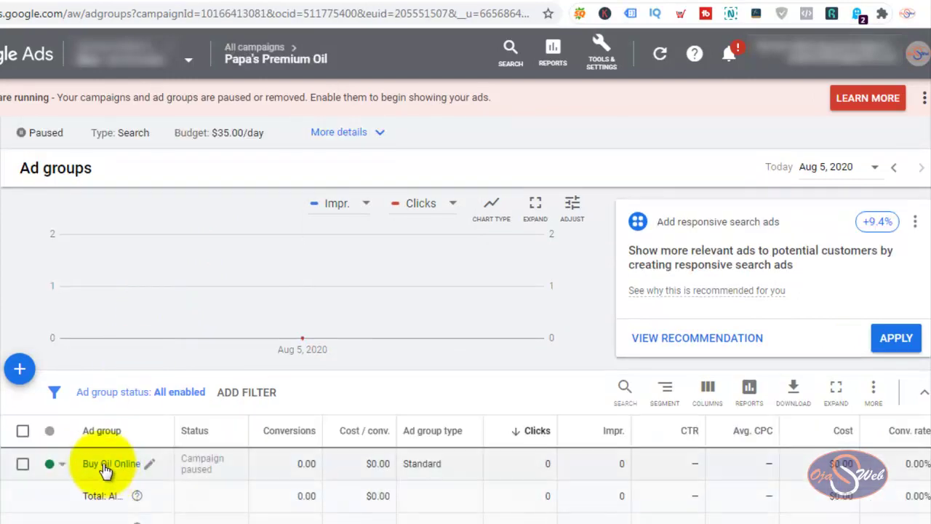
left_click(106, 467)
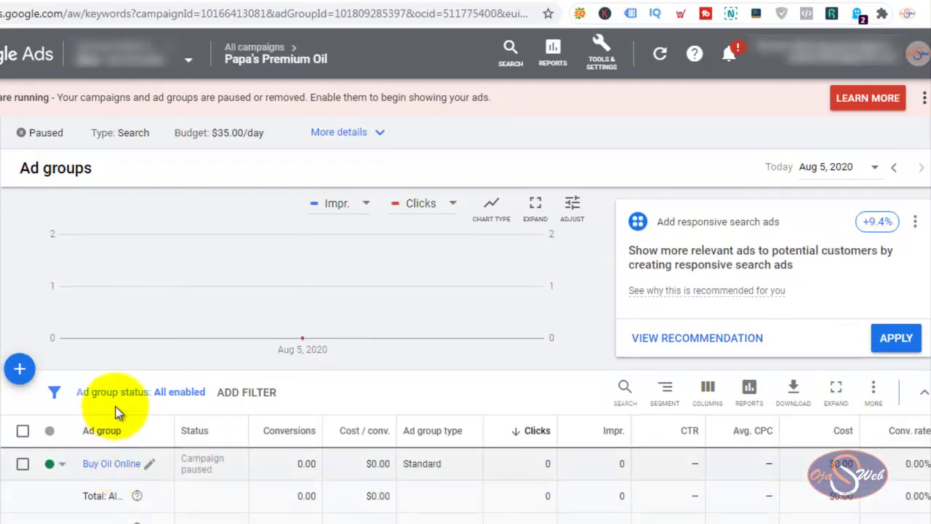
left_click(18, 369)
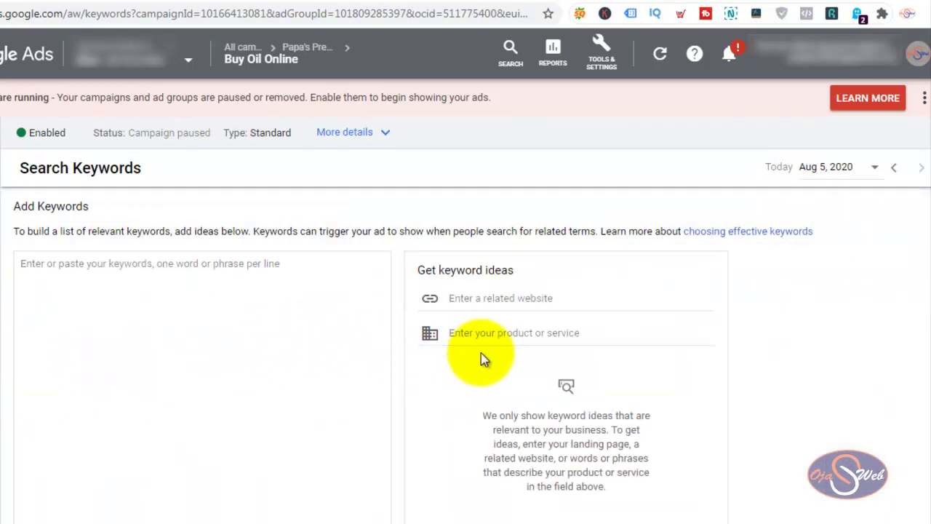
- Look up keyword ideas for the product or service "weight loss"
left_click(510, 332)
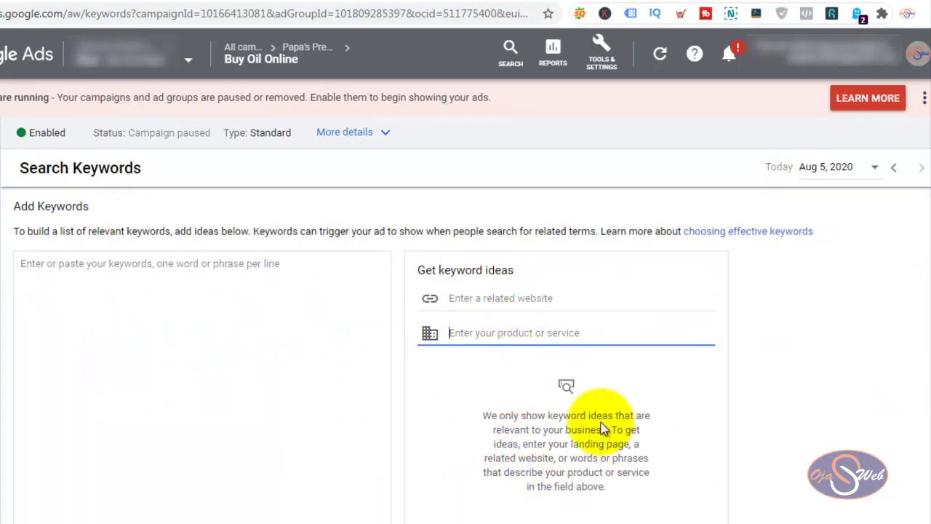
left_click(493, 332)
type("weight loss")
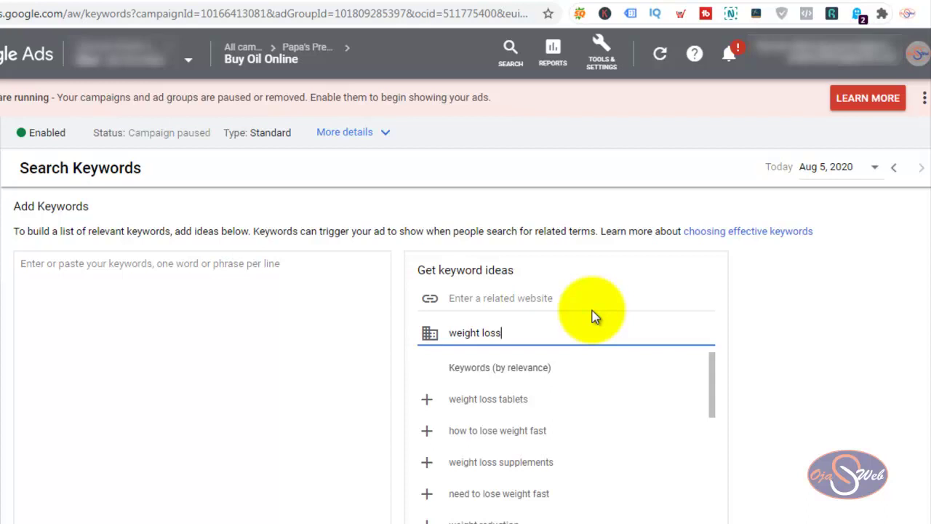
- Replace the product or service with "cbd oil" to check its keyword ideas
key("BackSpace")
key("BackSpace")
key("BackSpace")
key("BackSpace")
key("BackSpace")
key("BackSpace")
key("BackSpace")
key("BackSpace")
key("BackSpace")
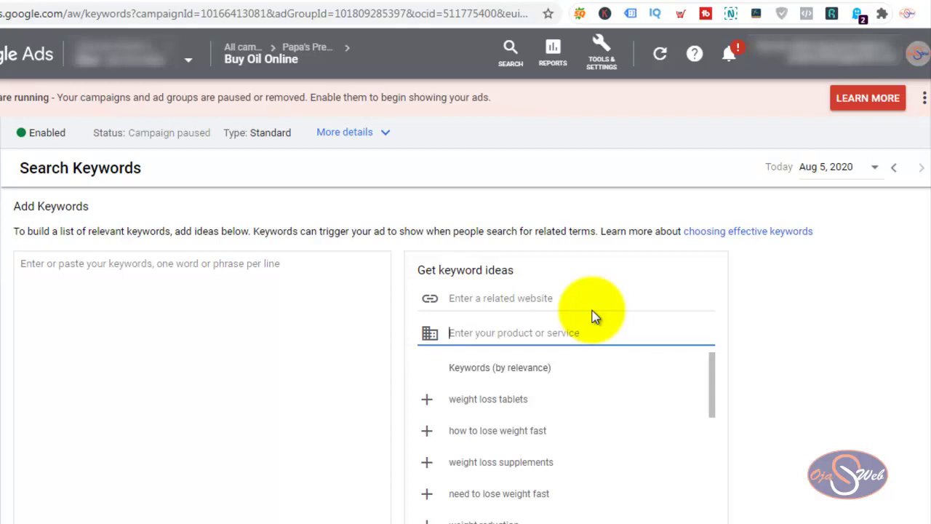
type("cbd oil")
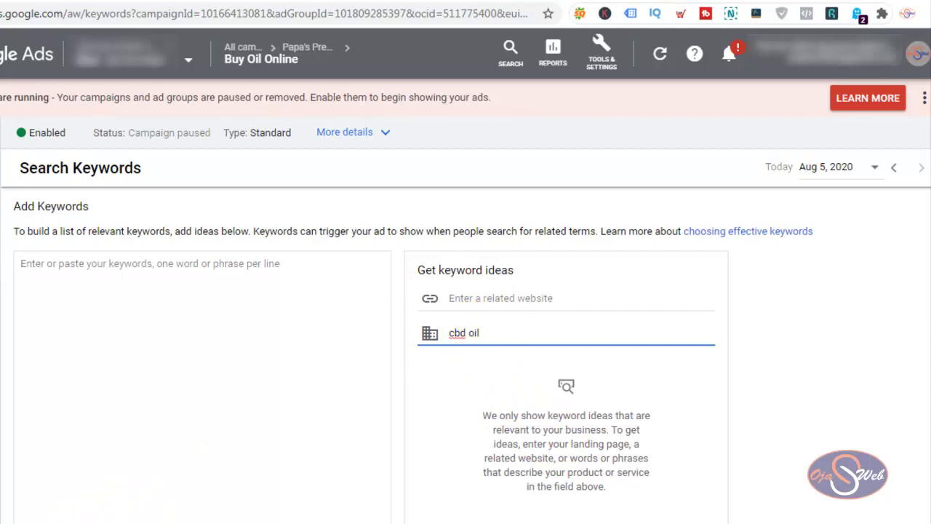
- Replace the product or service with "iphone repair" to check its keyword ideas
key("BackSpace")
key("BackSpace")
key("BackSpace")
key("BackSpace")
key("BackSpace")
key("BackSpace")
key("BackSpace")
type("iphone repair")
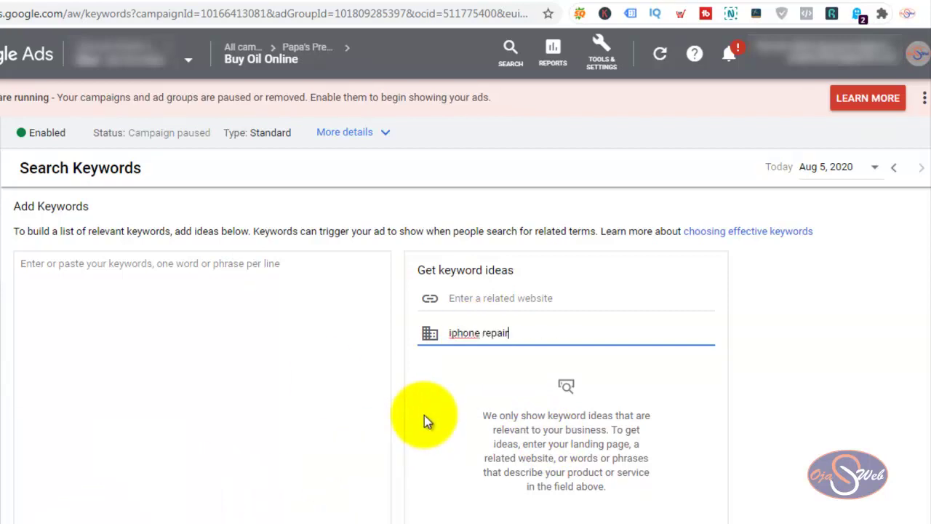
- Replace the product or service with "vip royal honey" to check its keyword ideas
left_click(517, 335)
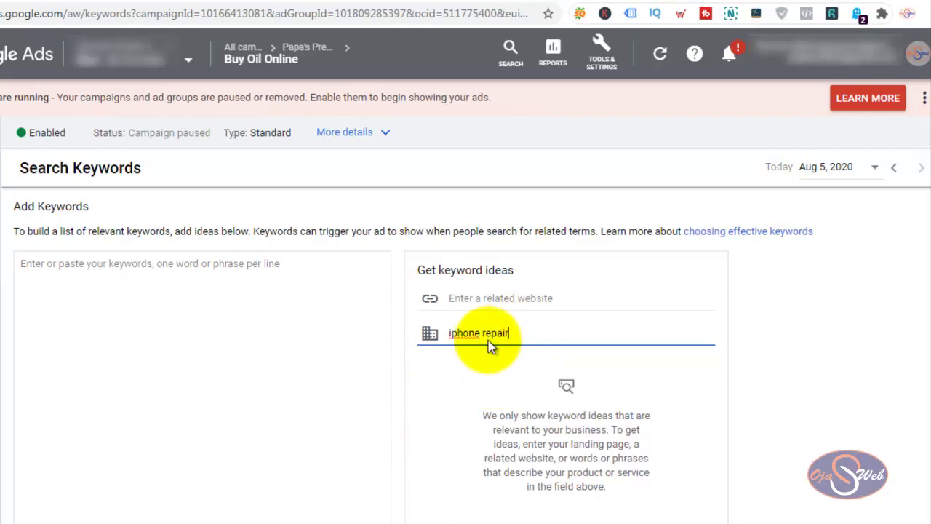
triple_click(494, 335)
key("BackSpace")
type("v")
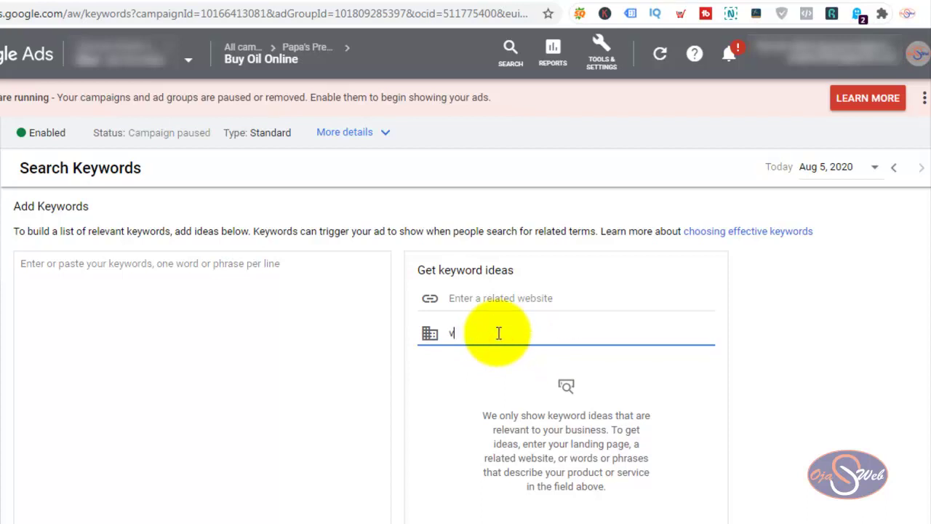
type("ip royal honey")
- Replace the product or service with "computer repair" to check its keyword ideas
triple_click(506, 333)
left_click(517, 332)
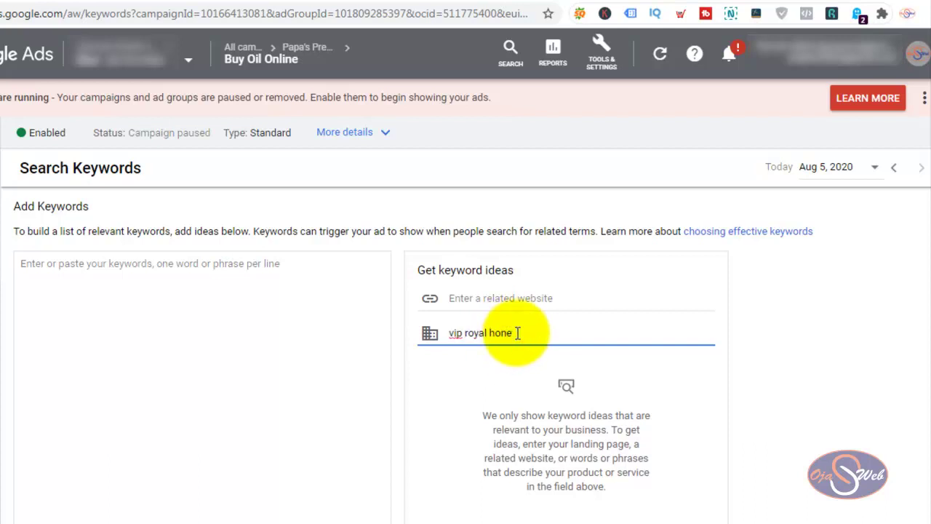
key("BackSpace")
key("BackSpace")
key("BackSpace")
key("BackSpace")
key("BackSpace")
key("BackSpace")
key("BackSpace")
key("BackSpace")
key("BackSpace")
key("BackSpace")
key("BackSpace")
key("BackSpace")
key("BackSpace")
key("BackSpace")
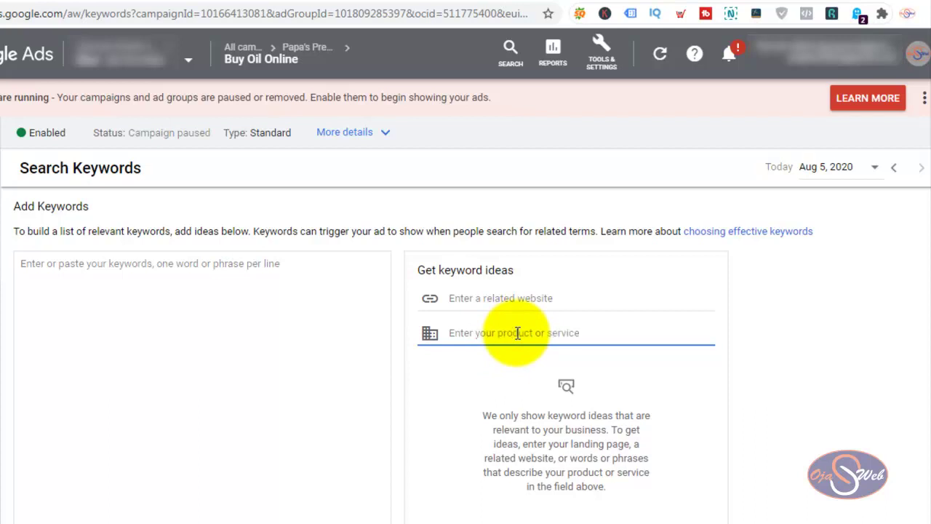
type("computer")
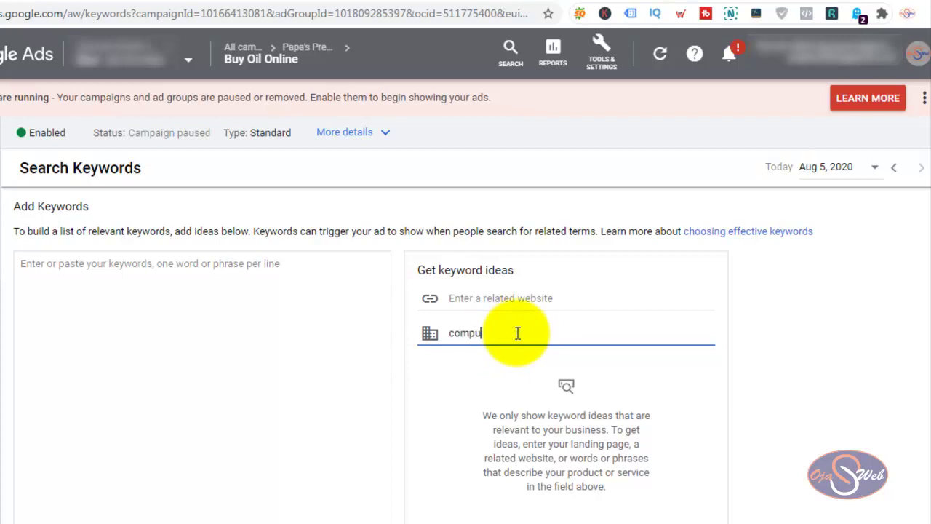
type(" repair")
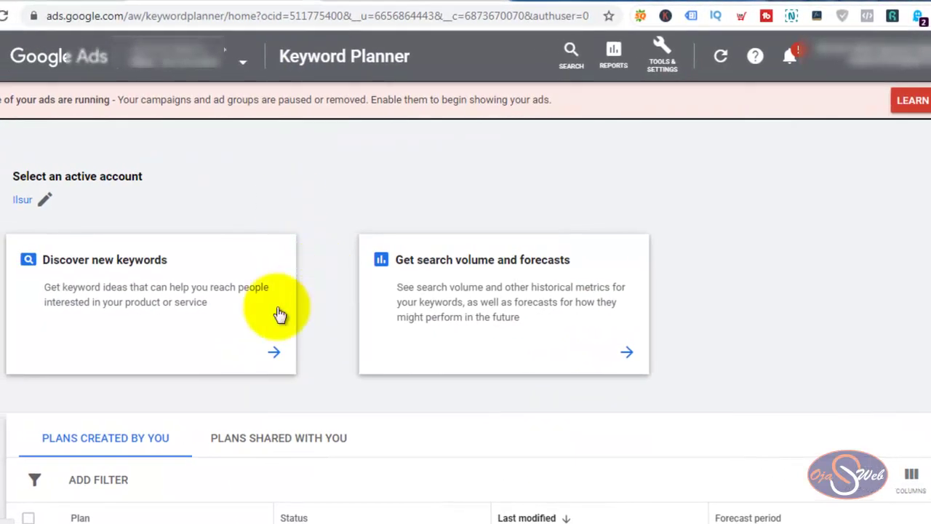
- Start discovering new keywords in Keyword Planner with "computer repair" and "iphone repair" as starting keywords
left_click(104, 285)
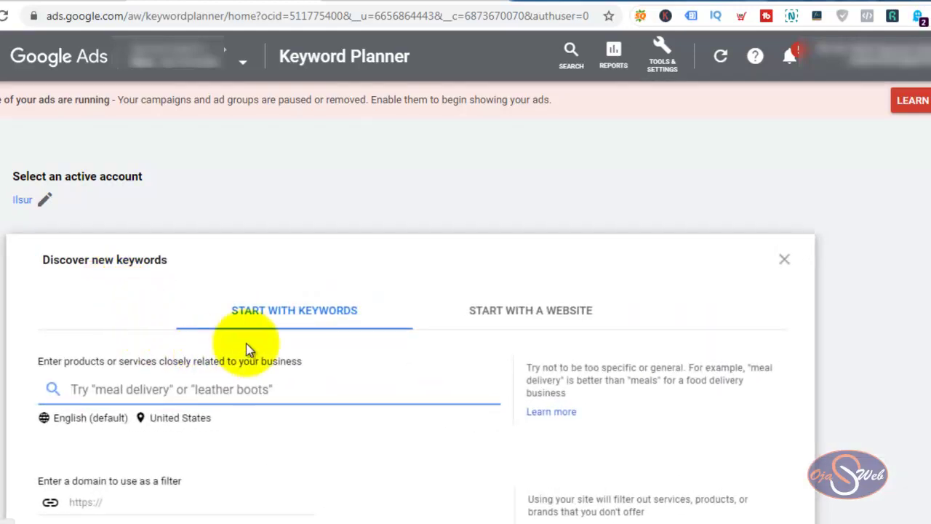
scroll(320, 367, "down", 1)
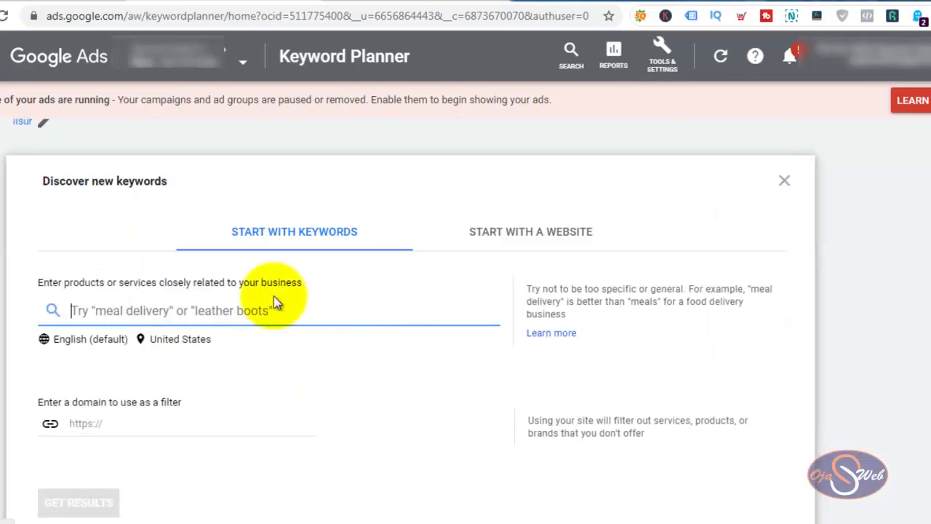
type("comp")
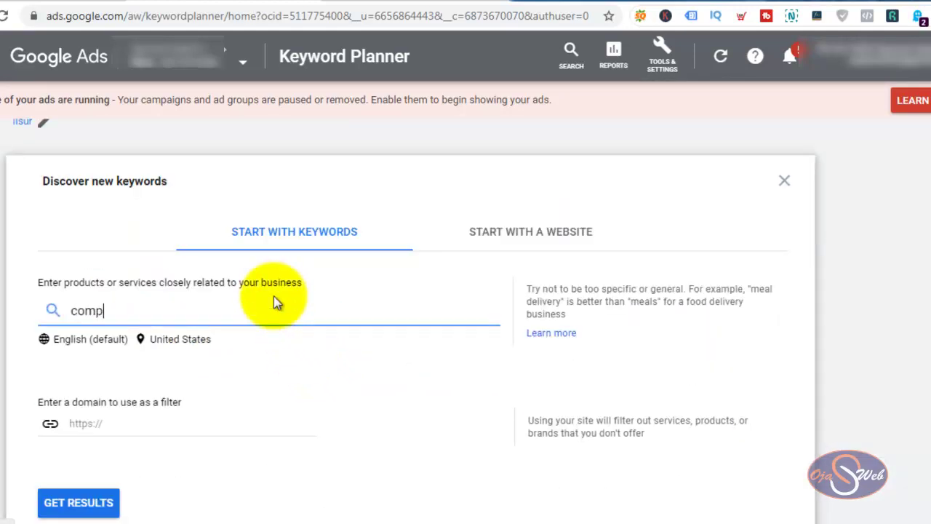
type("uter repair")
key("Return")
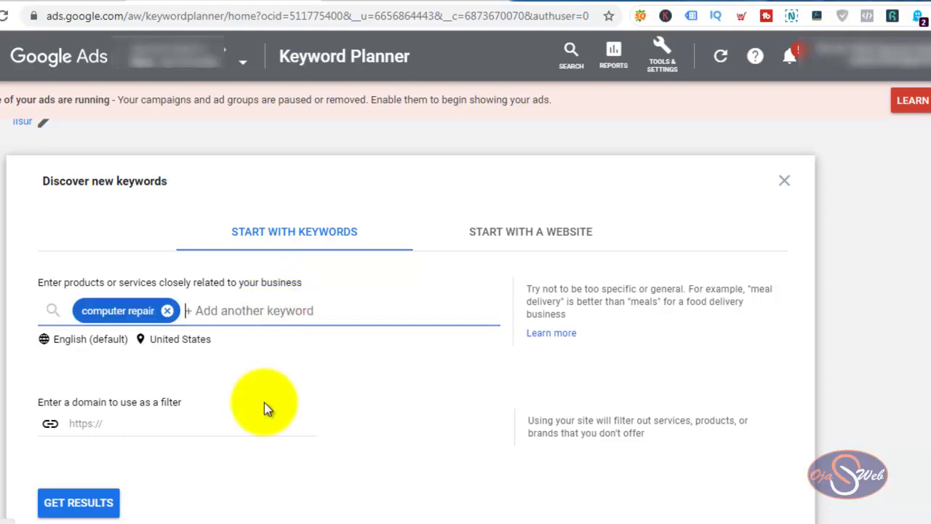
type("iphone ")
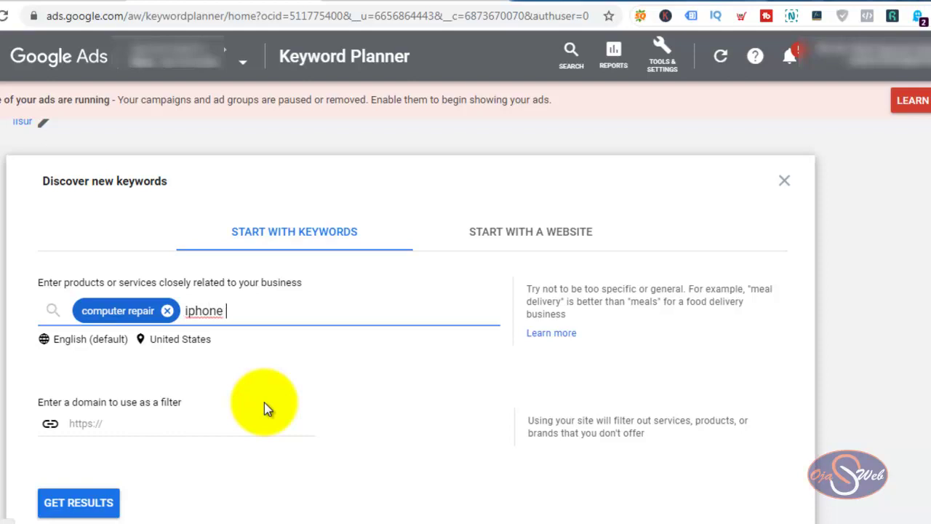
type("repair")
key("Return")
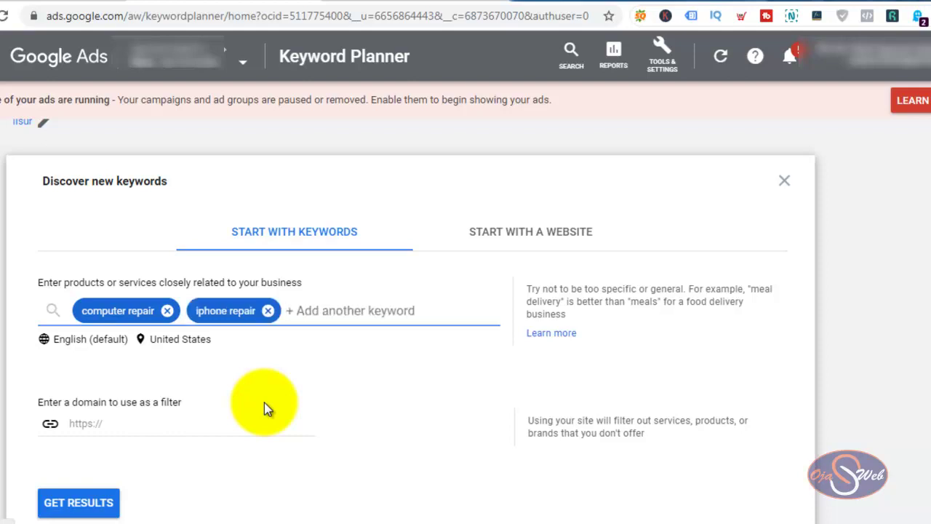
- Add "vip royal honey" and "cbd oil" to the starting keywords and get the keyword idea results
type("vip roy")
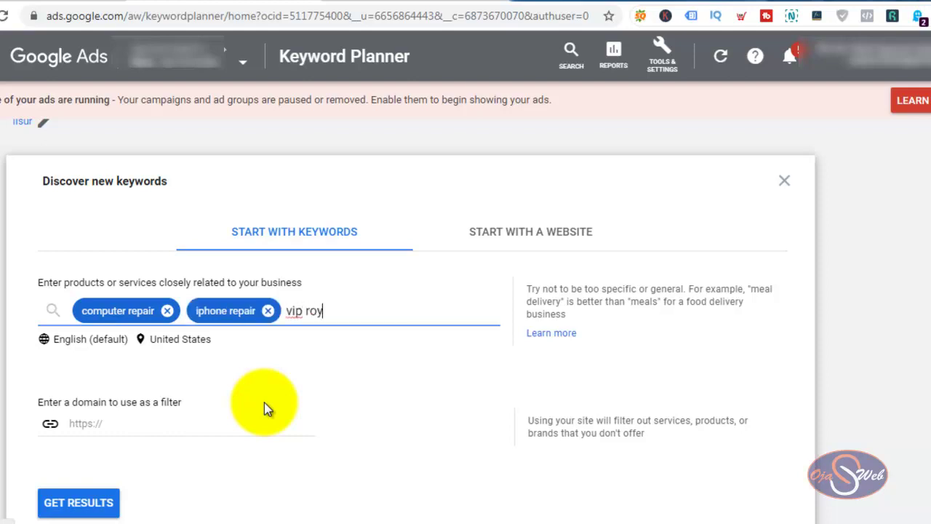
type("al honey")
key("Return")
type("cbd")
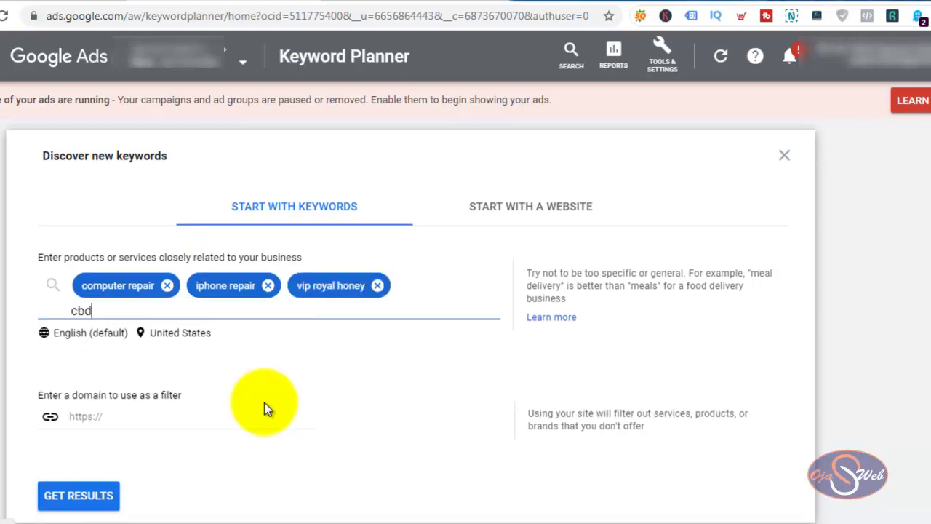
type(" oil")
key("Return")
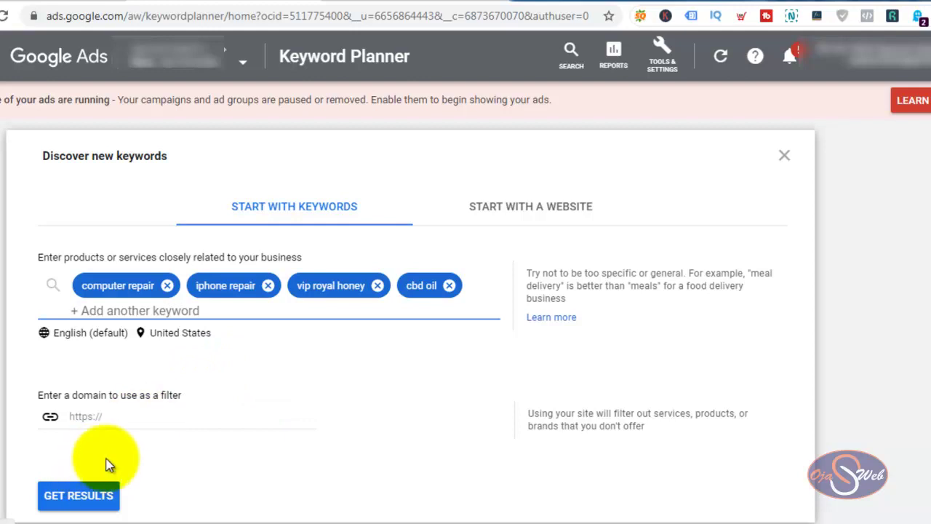
left_click(83, 497)
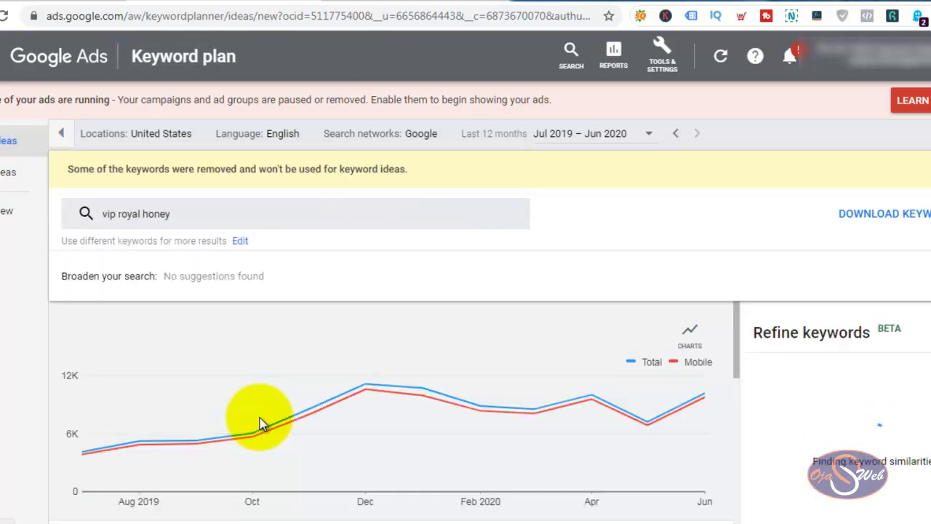
scroll(260, 423, "down", 3)
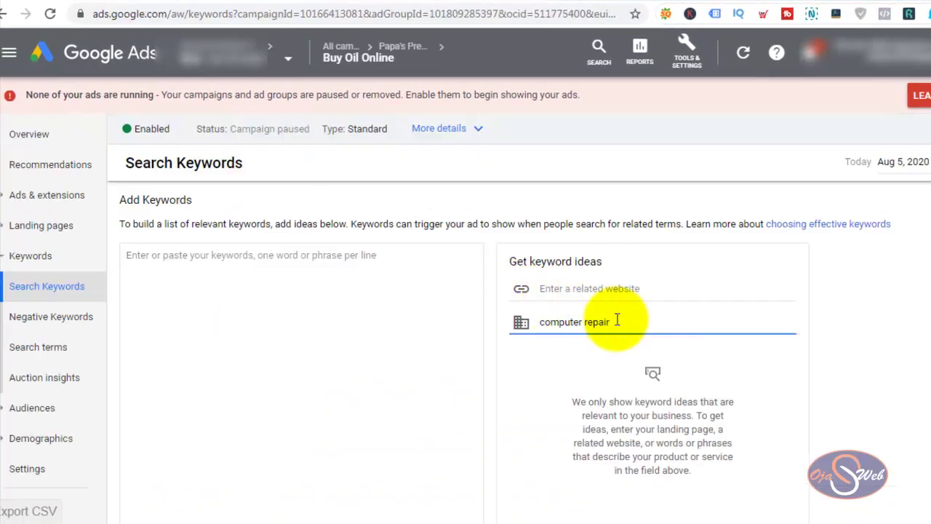
- Look up keyword ideas for "vip royal honey" in the Buy Oil Online ad group's Add Keywords form
triple_click(598, 320)
type("v")
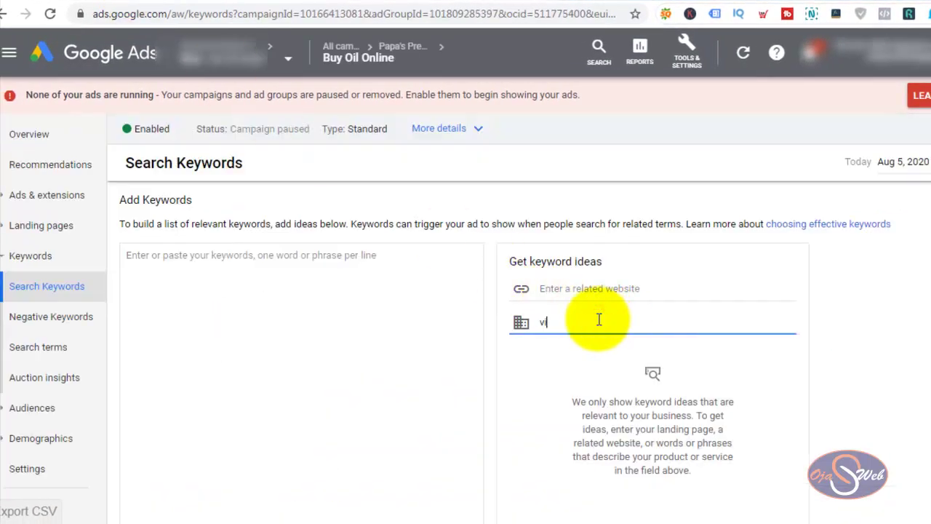
type("ip royal honey")
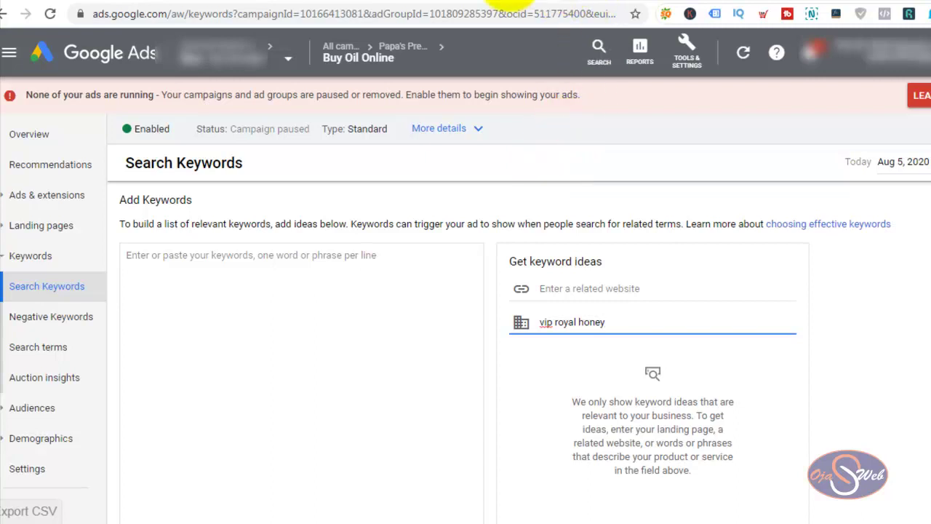
- Switch to the Keywords Everywhere website and look over its home page
left_click(495, 2)
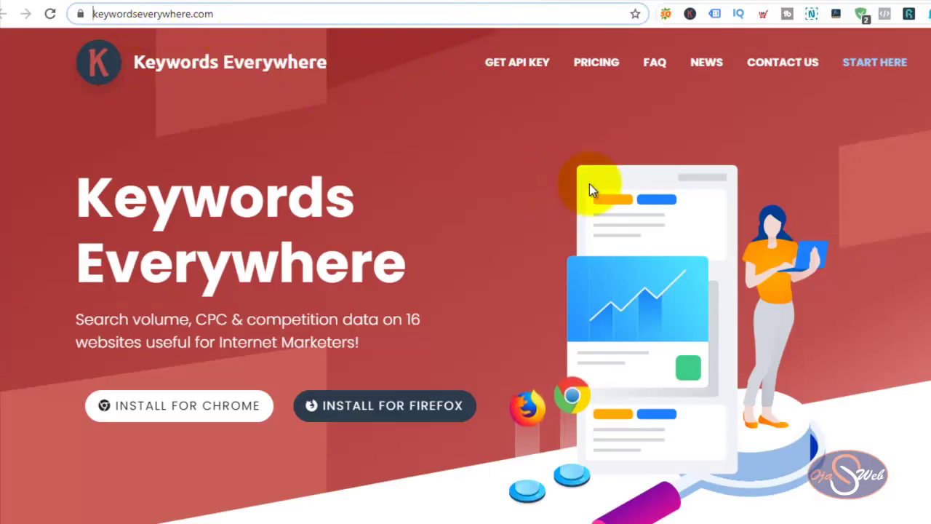
scroll(608, 182, "down", 4)
scroll(613, 180, "up", 2)
scroll(613, 180, "up", 2)
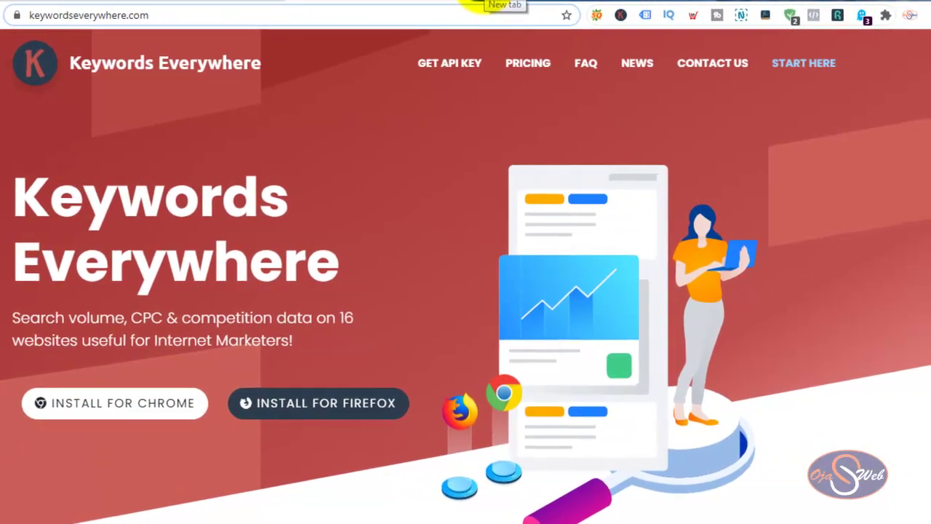
- Search Google for "cbd oil" in a new browser tab and examine the keyword metrics and results
left_click(474, 5)
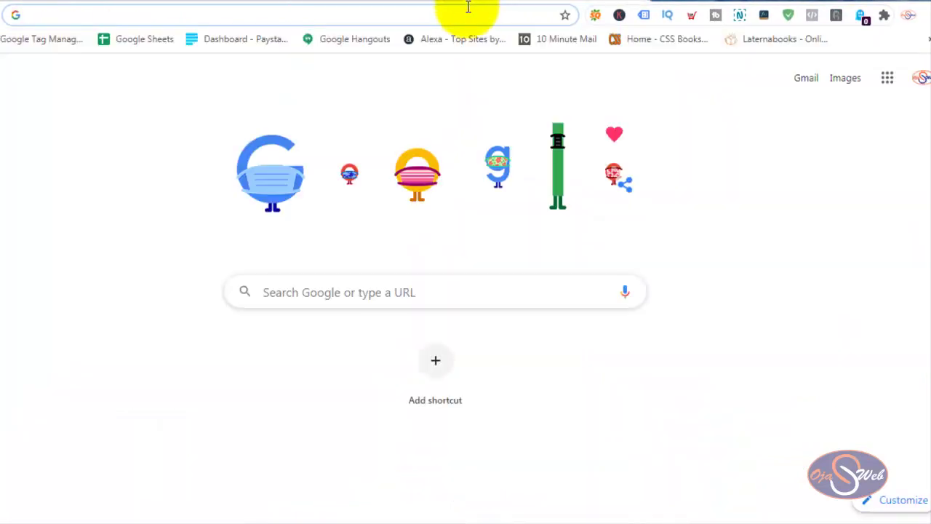
type("cbd oil")
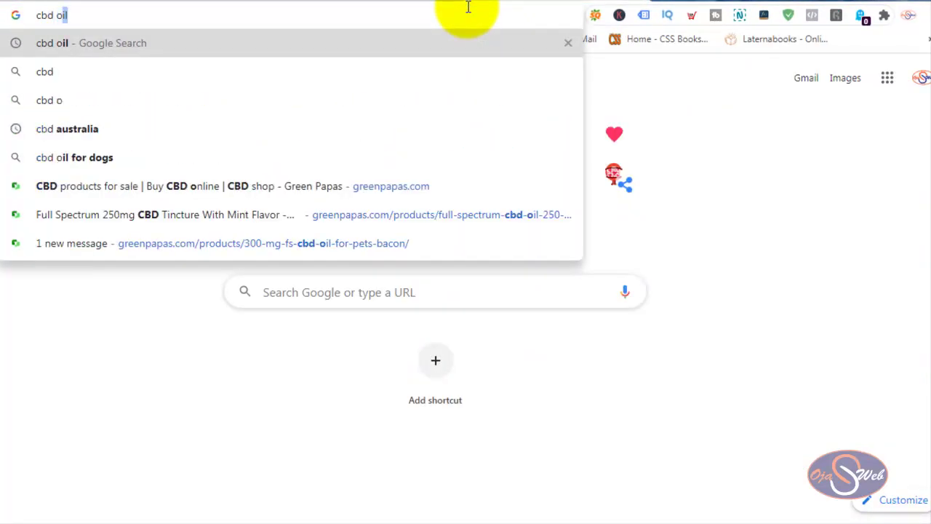
key("Return")
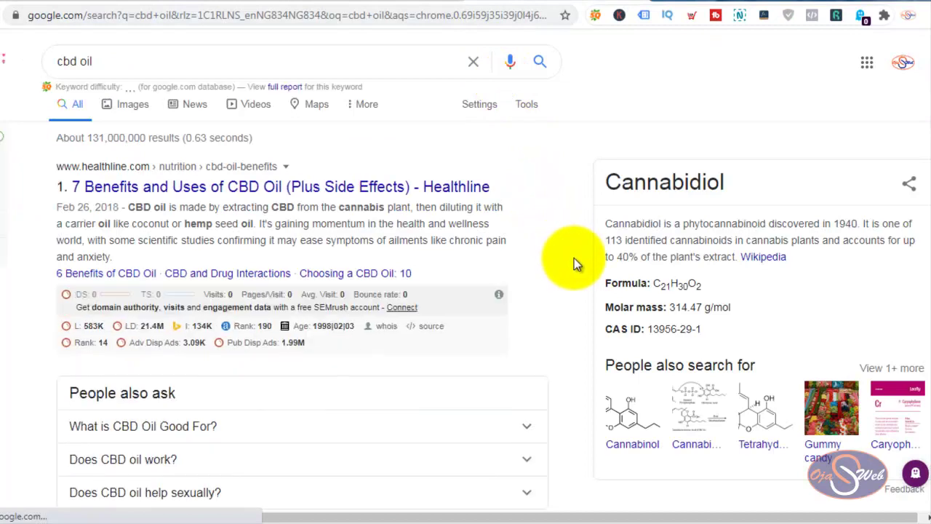
scroll(574, 259, "down", 2)
scroll(575, 261, "down", 2)
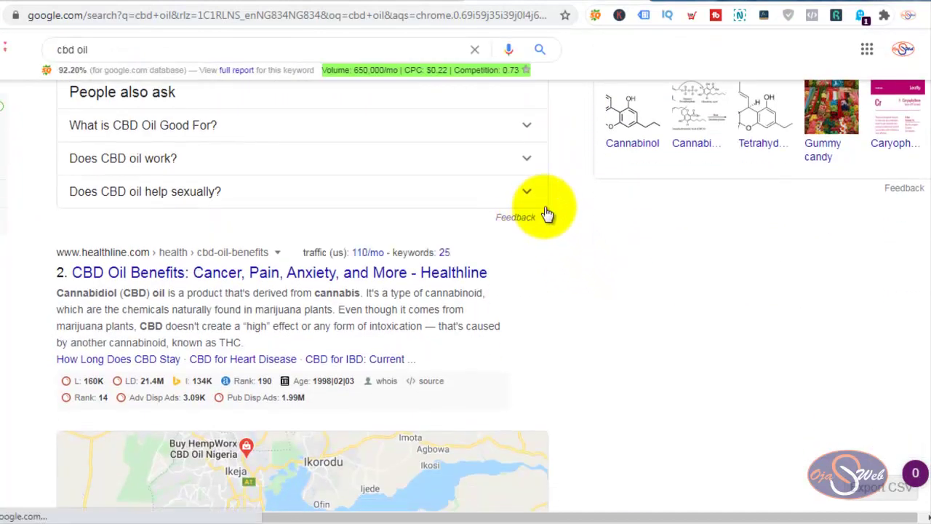
- Review the Related Keywords and People Also Search For lists for "cbd oil" and load the metrics for the related keywords
scroll(547, 213, "down", 2)
scroll(566, 198, "down", 4)
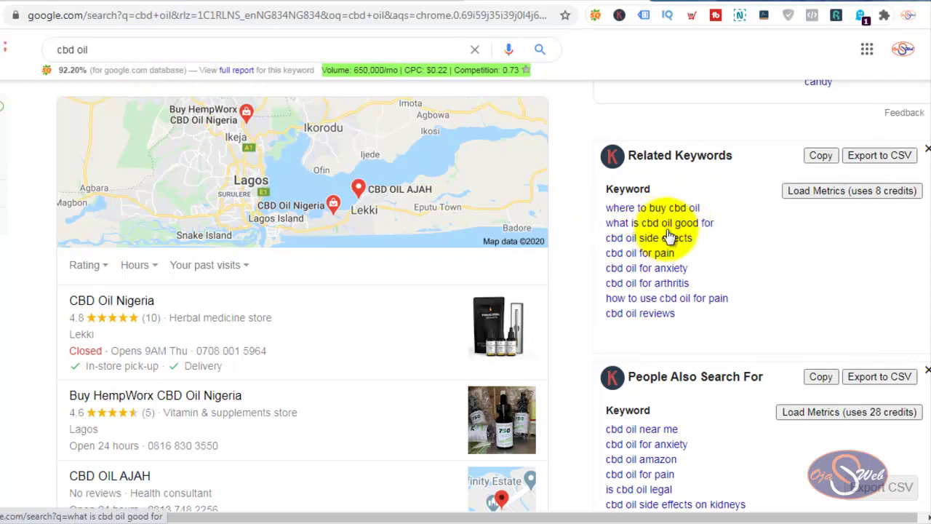
scroll(703, 229, "down", 7)
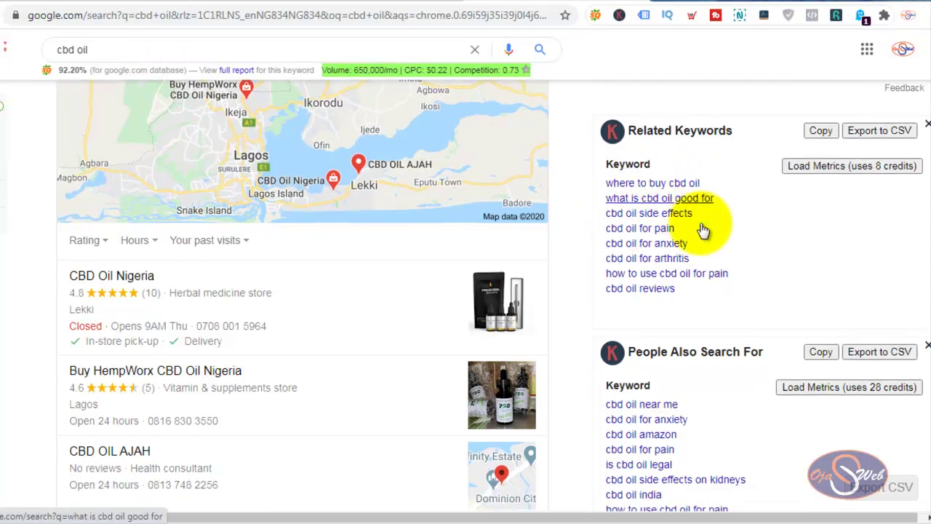
scroll(704, 230, "up", 6)
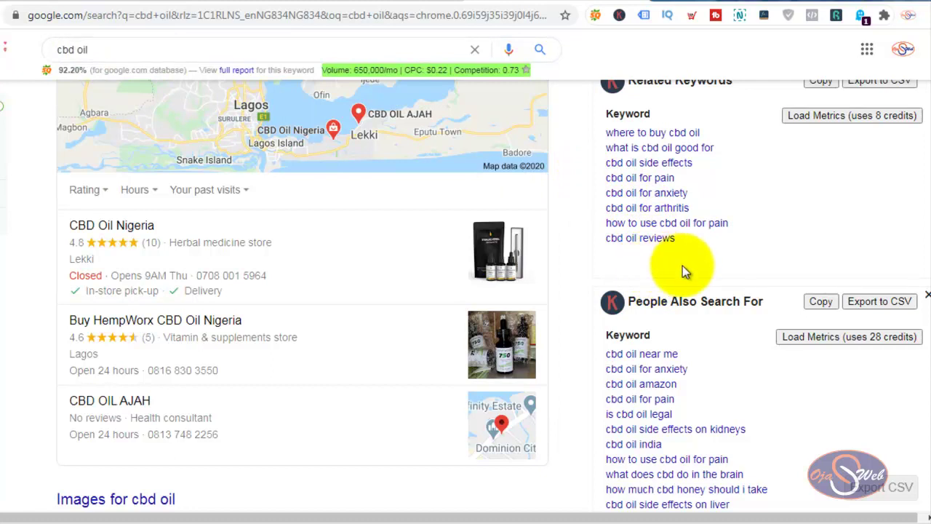
scroll(682, 266, "up", 1)
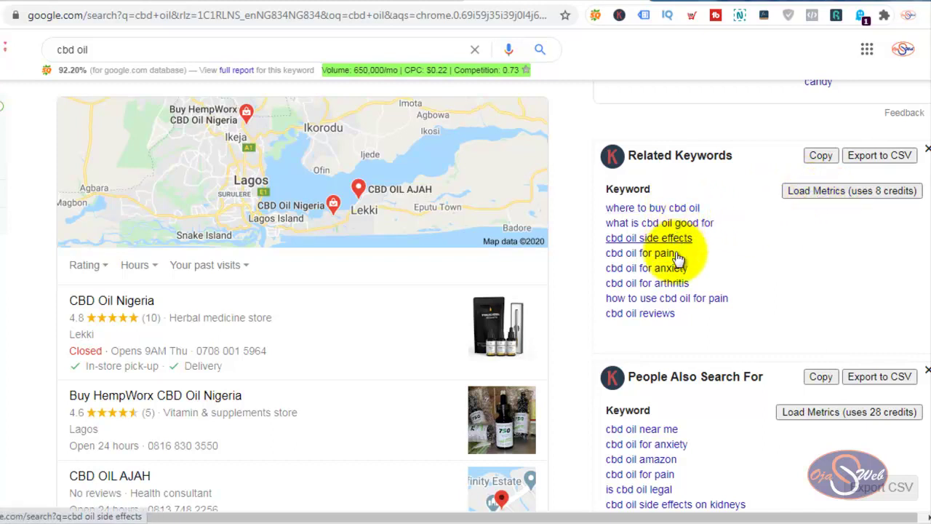
left_click(853, 193)
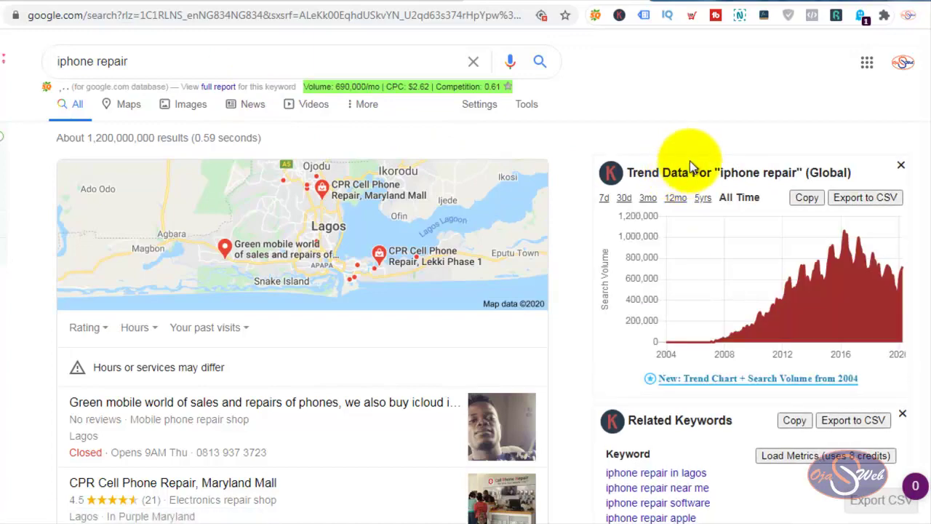
- Examine the trend chart, related keywords and People Also Search For list for the "iphone repair" search
scroll(687, 167, "down", 2)
scroll(703, 191, "down", 3)
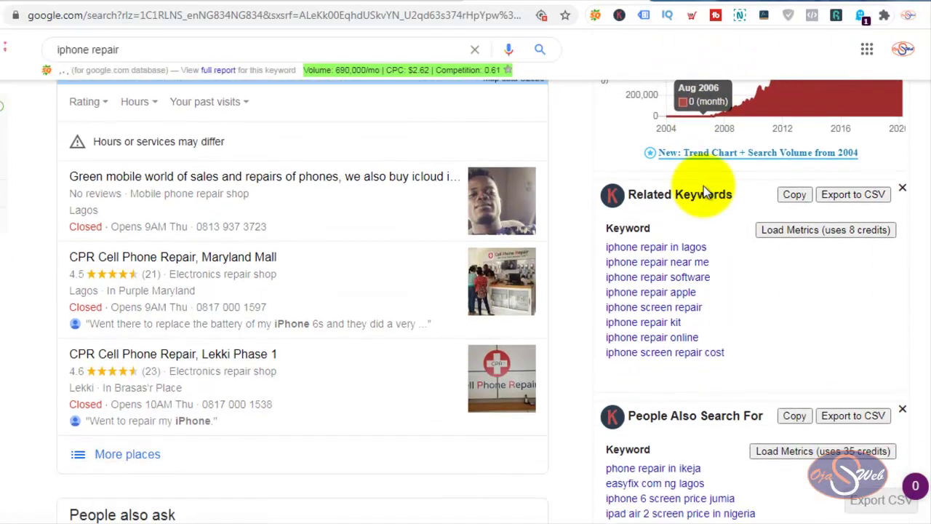
scroll(703, 190, "up", 3)
scroll(703, 191, "up", 1)
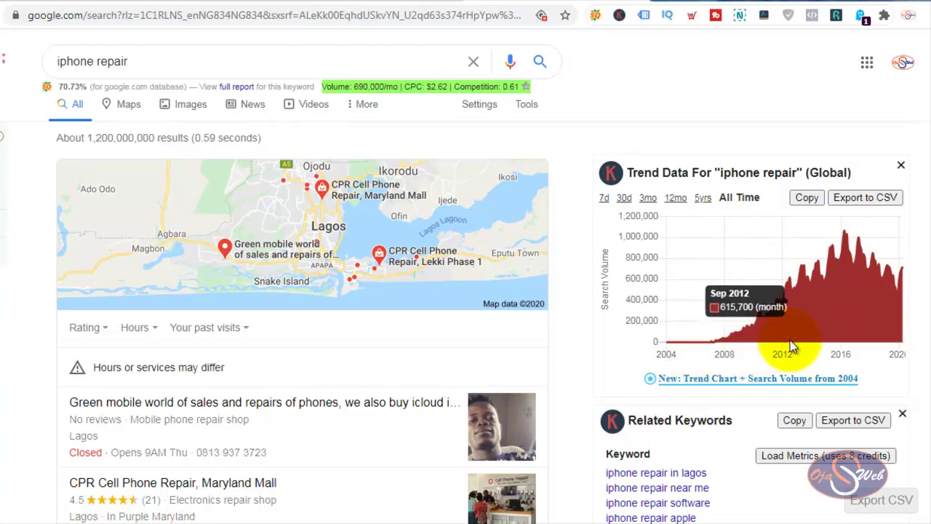
scroll(873, 302, "down", 3)
scroll(804, 275, "down", 1)
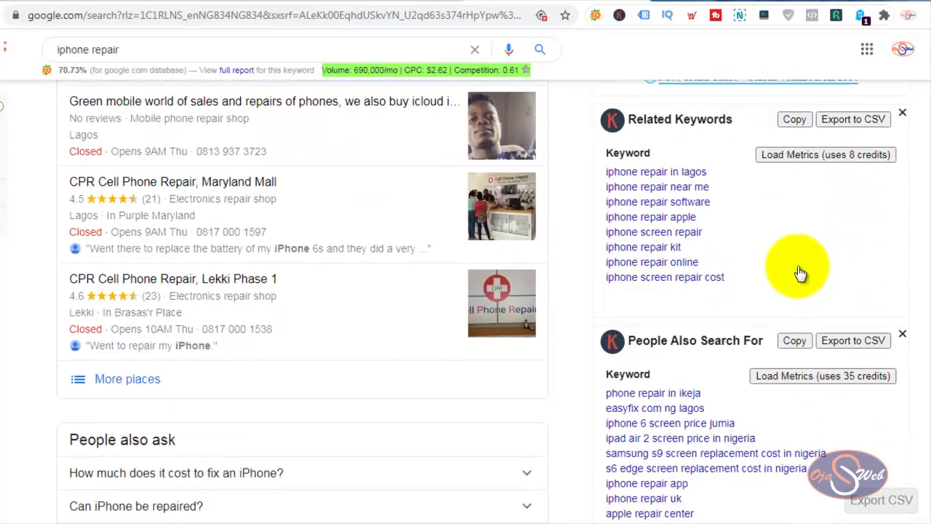
scroll(654, 382, "down", 10)
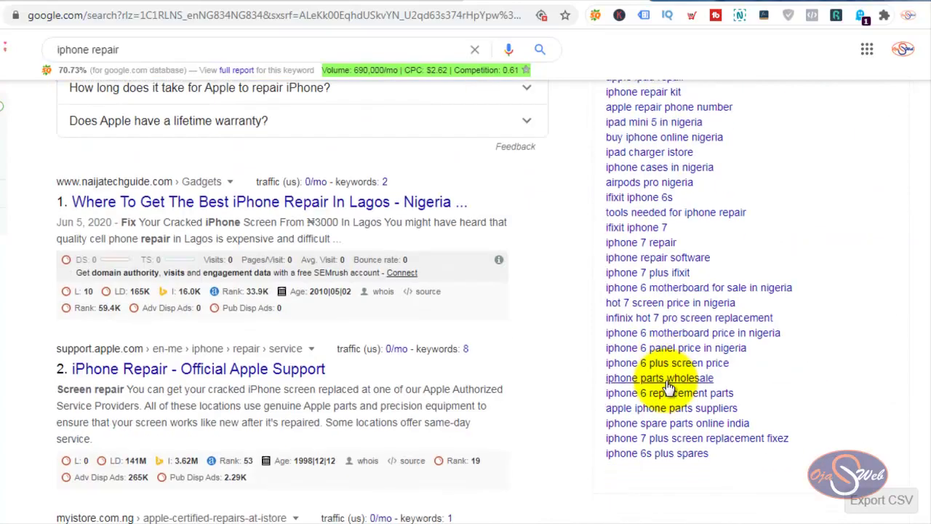
scroll(705, 336, "up", 9)
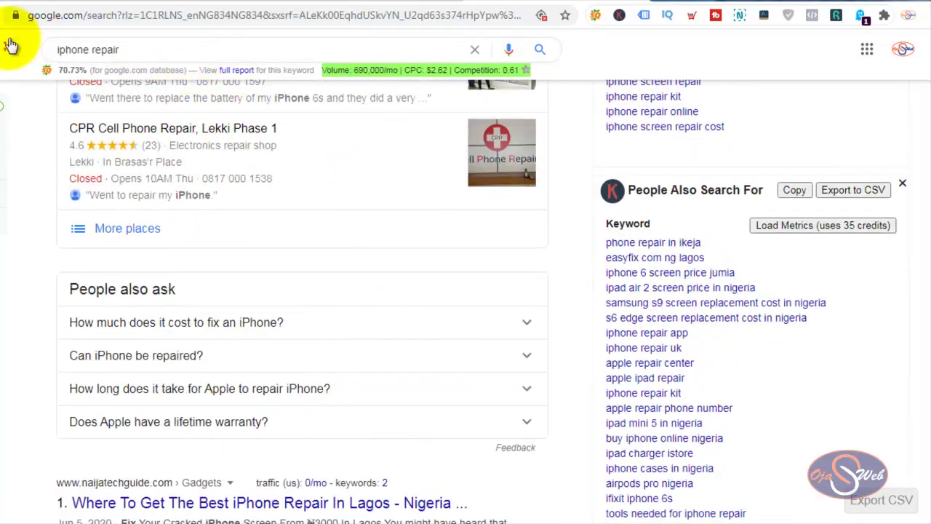
- Search Google for "computer repairs" and examine its global search volume trend and keyword metrics
triple_click(77, 45)
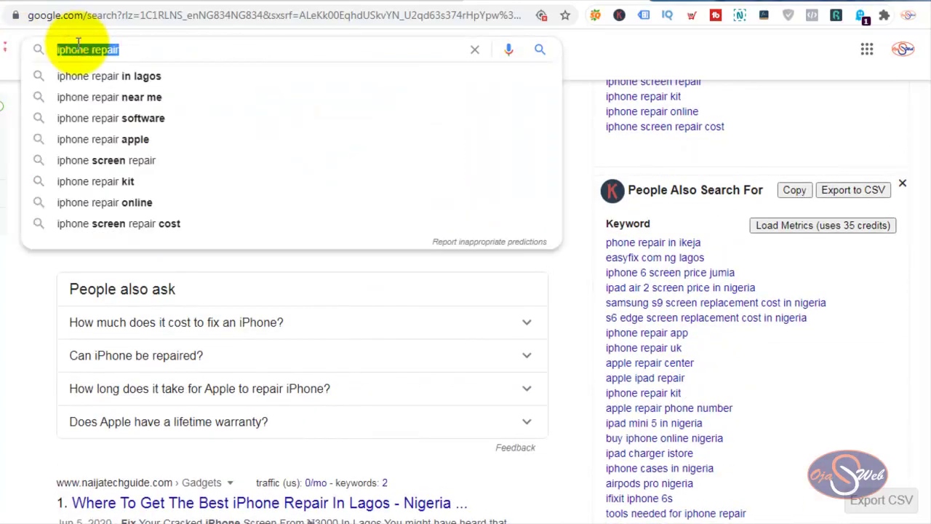
type("computer repairs")
key("Return")
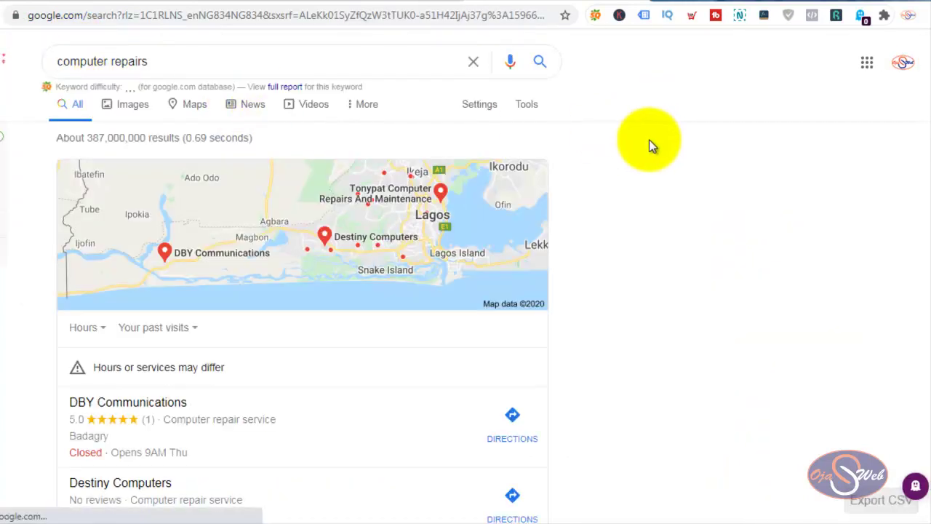
scroll(650, 140, "down", 1)
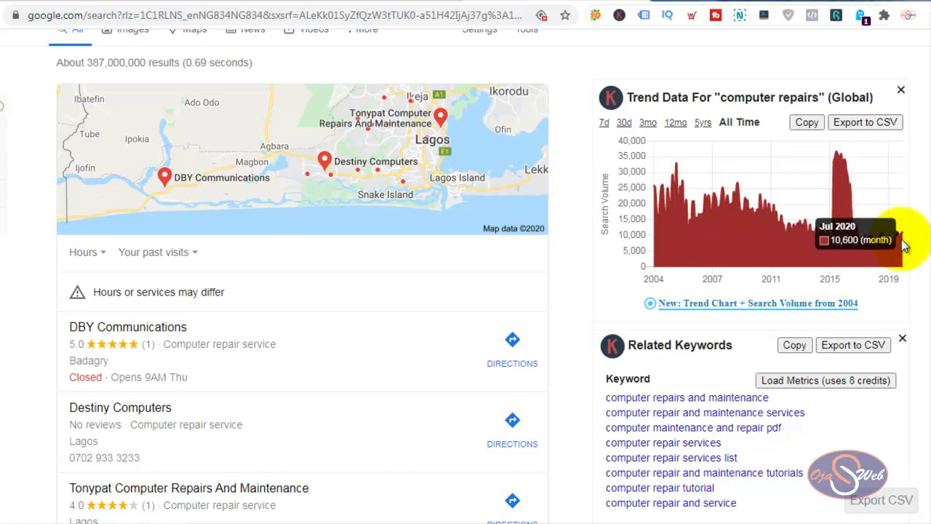
scroll(900, 246, "up", 1)
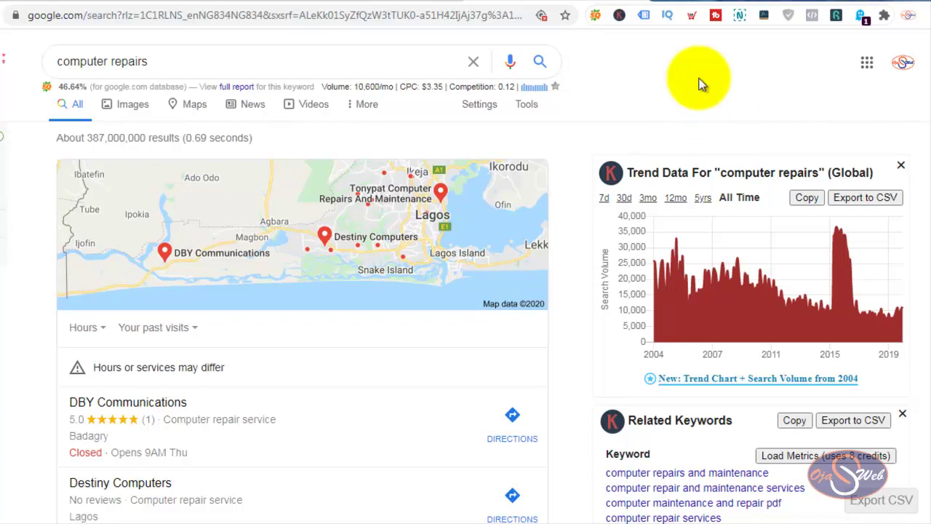
- Switch back to the Google Ads Keyword Planner ideas for "vip royal honey"
left_click(138, 1)
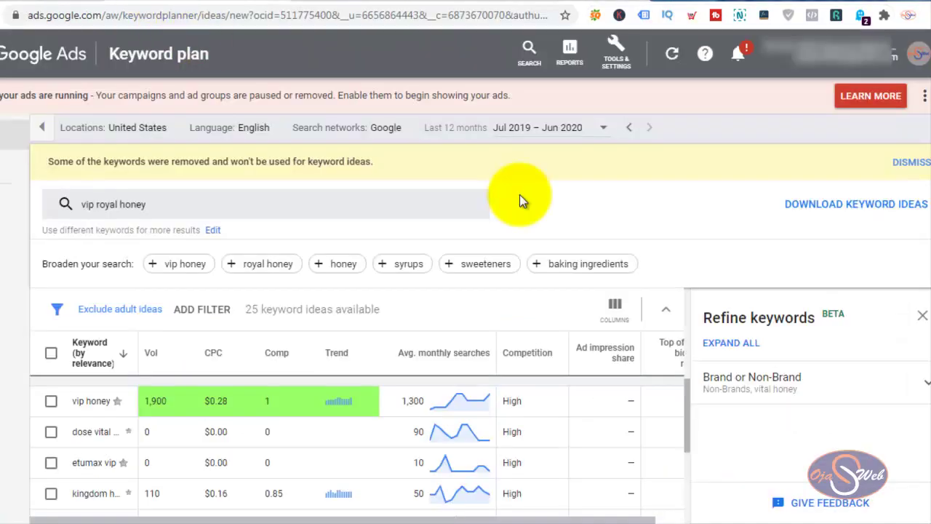